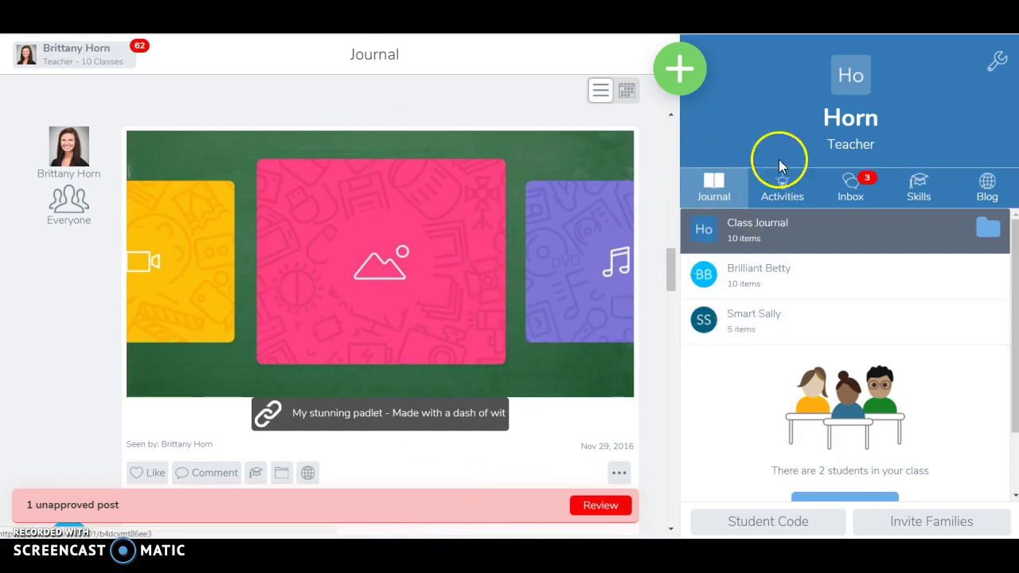
Go to the class Activities and open the Activity Library
{"action": "left_click", "coordinate": [783, 192]}
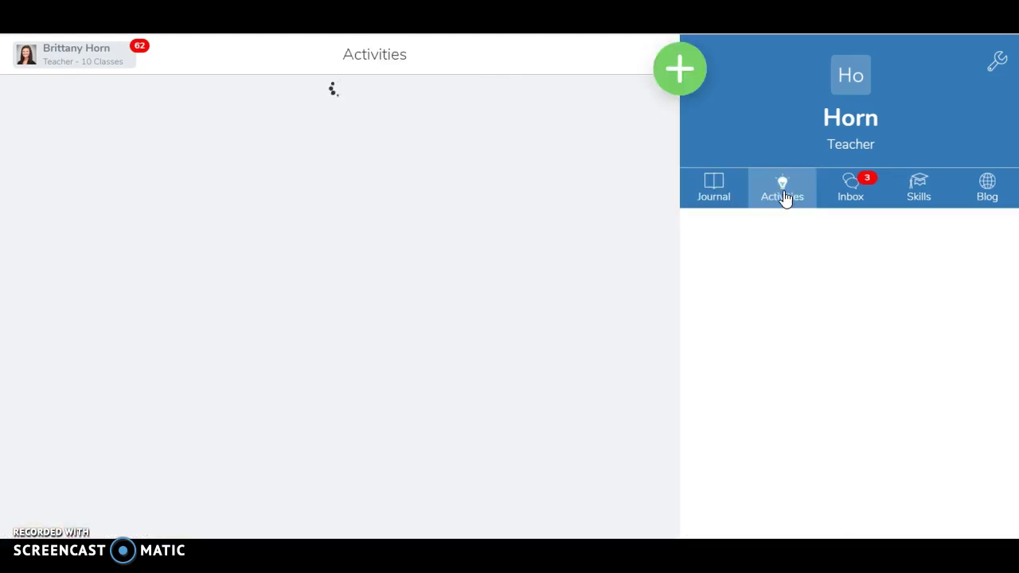
{"action": "left_click", "coordinate": [870, 287]}
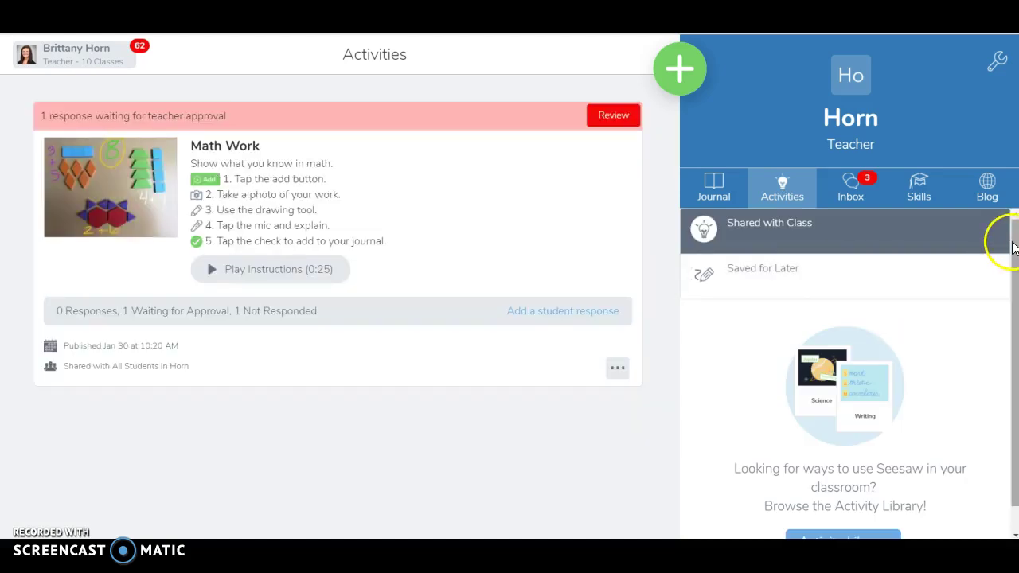
{"action": "left_click_drag", "start_coordinate": [1012, 239], "coordinate": [1014, 353]}
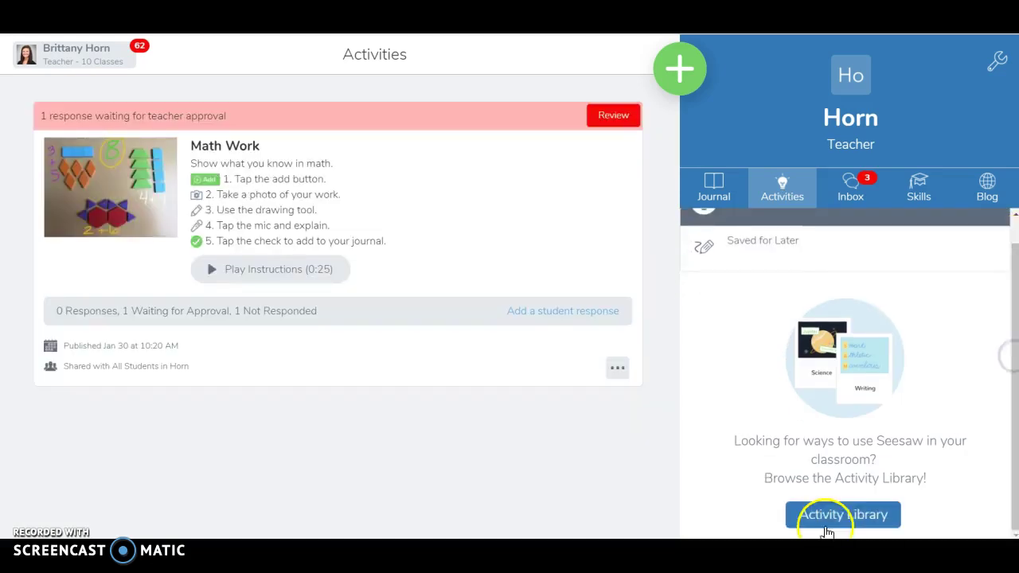
{"action": "left_click", "coordinate": [860, 519]}
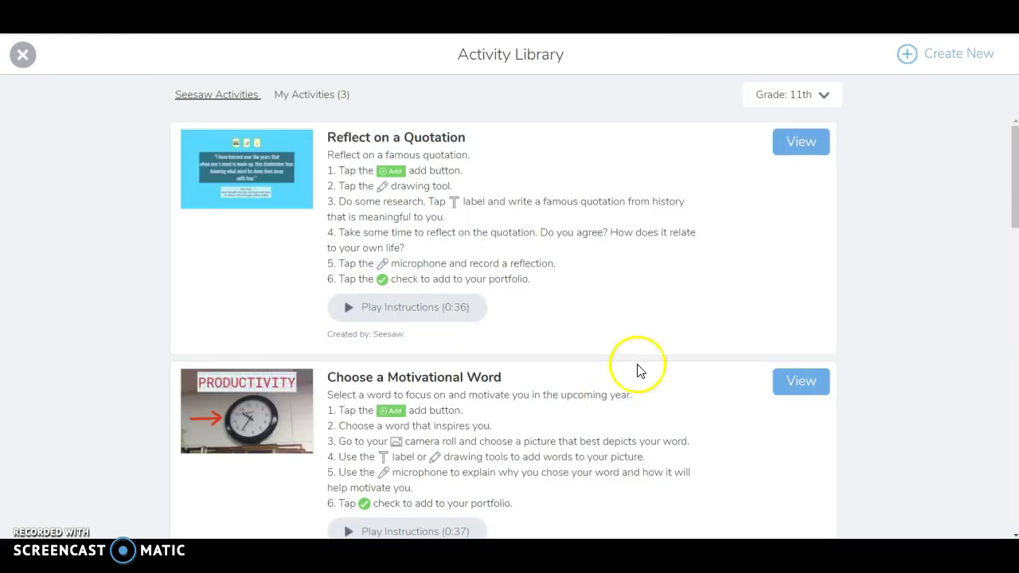
Filter the library to 1st grade and scroll down to Math Work and Writer's Workshop
{"action": "left_click", "coordinate": [812, 94]}
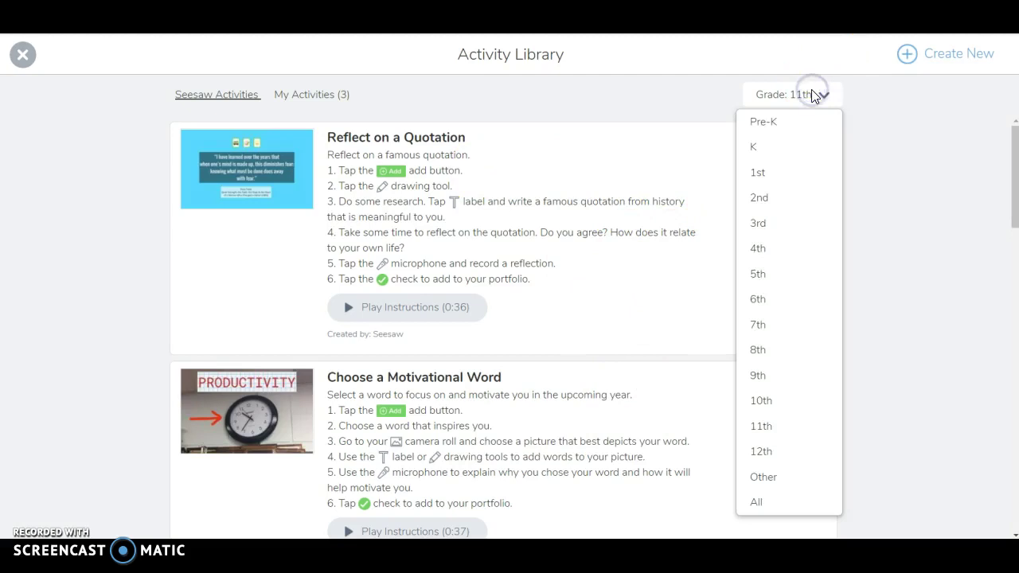
{"action": "left_click", "coordinate": [777, 183]}
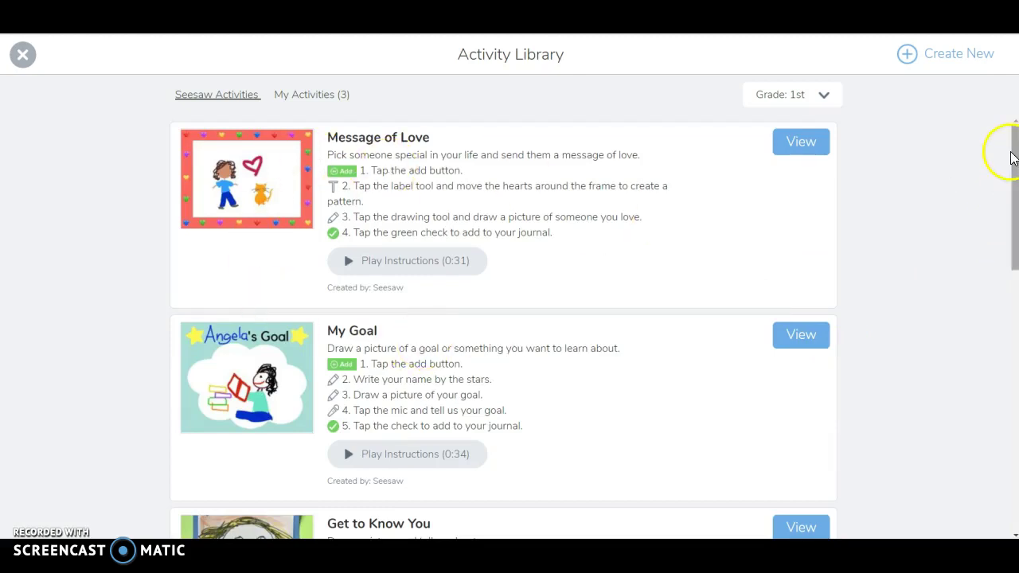
{"action": "left_click_drag", "start_coordinate": [1013, 162], "coordinate": [1003, 330]}
{"action": "left_click_drag", "start_coordinate": [994, 374], "coordinate": [990, 436]}
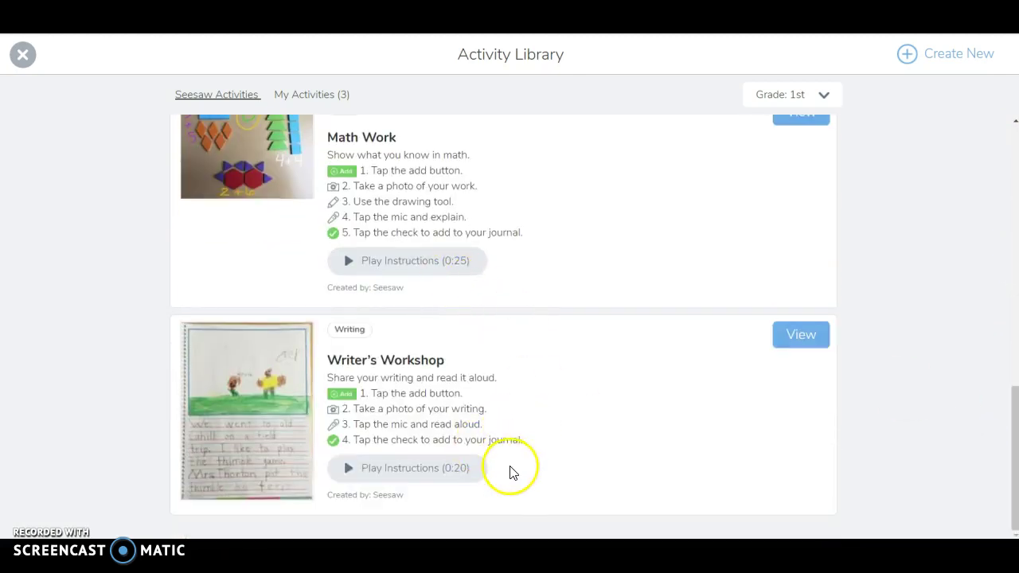
Open the Writer's Workshop card in Preview Activity
{"action": "left_click", "coordinate": [802, 337]}
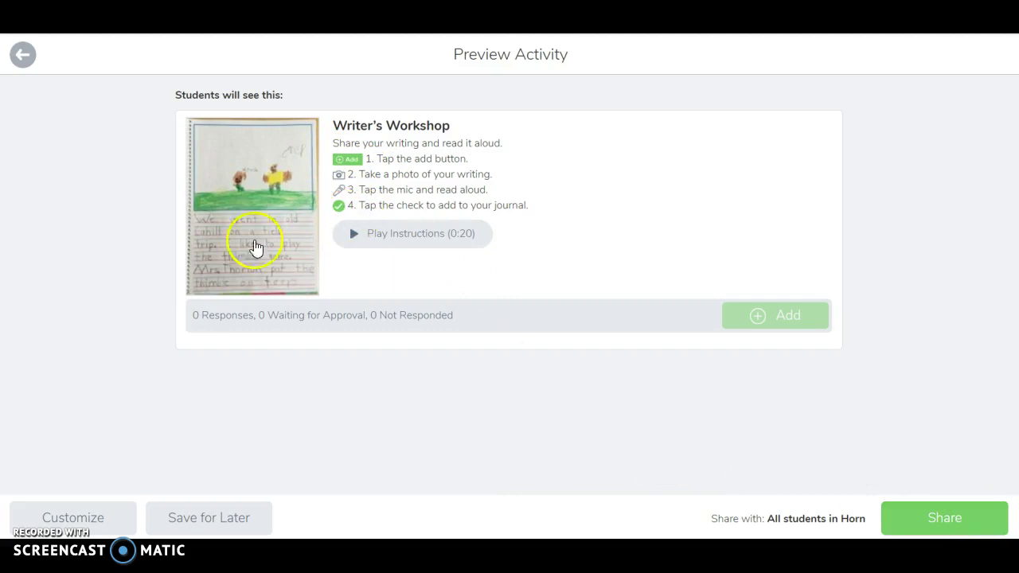
Customize Writer's Workshop and look up what the :add: and :photo: instruction codes display
{"action": "left_click", "coordinate": [68, 516]}
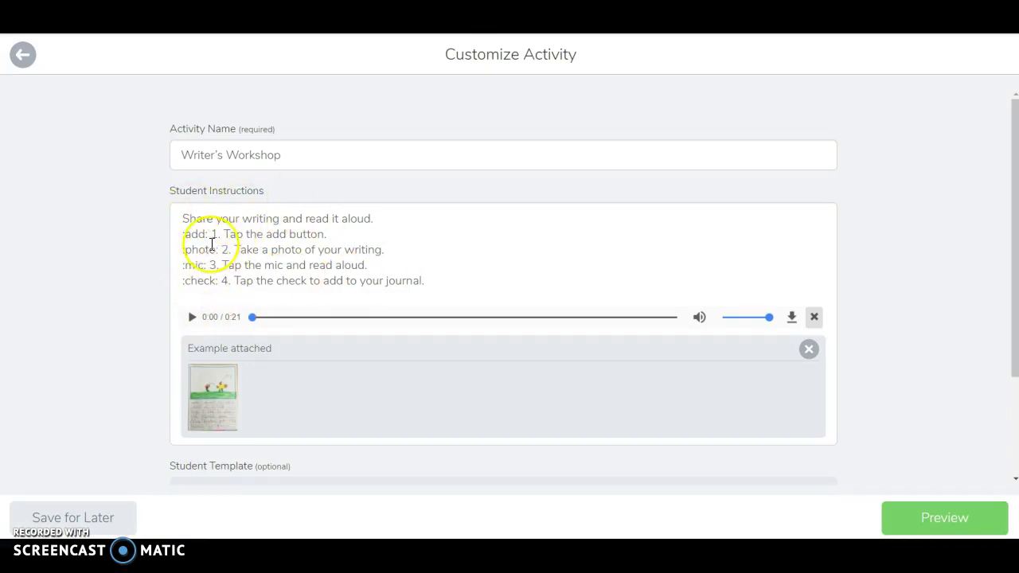
{"action": "left_click_drag", "start_coordinate": [206, 232], "coordinate": [162, 242]}
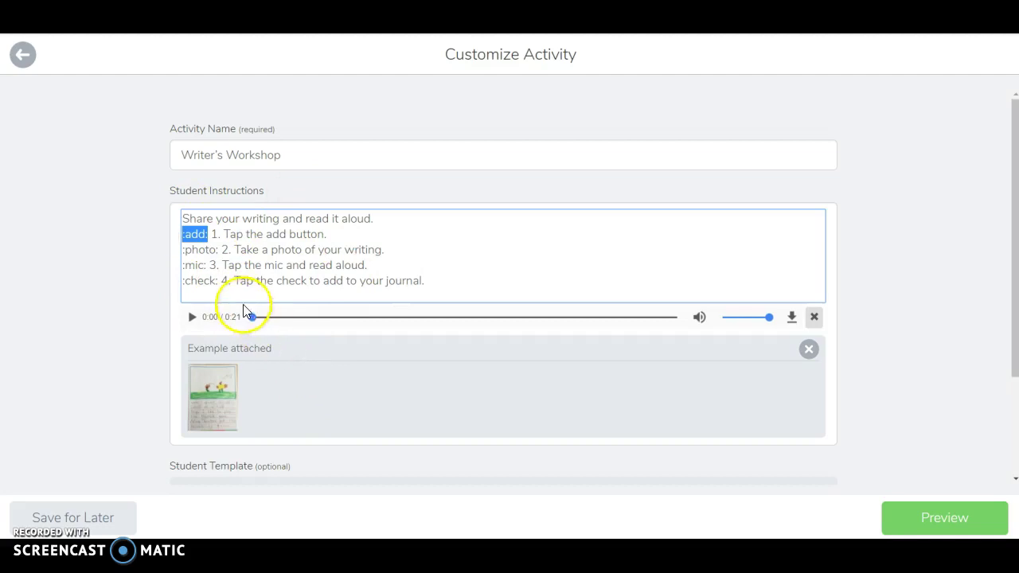
{"action": "left_click", "coordinate": [218, 250]}
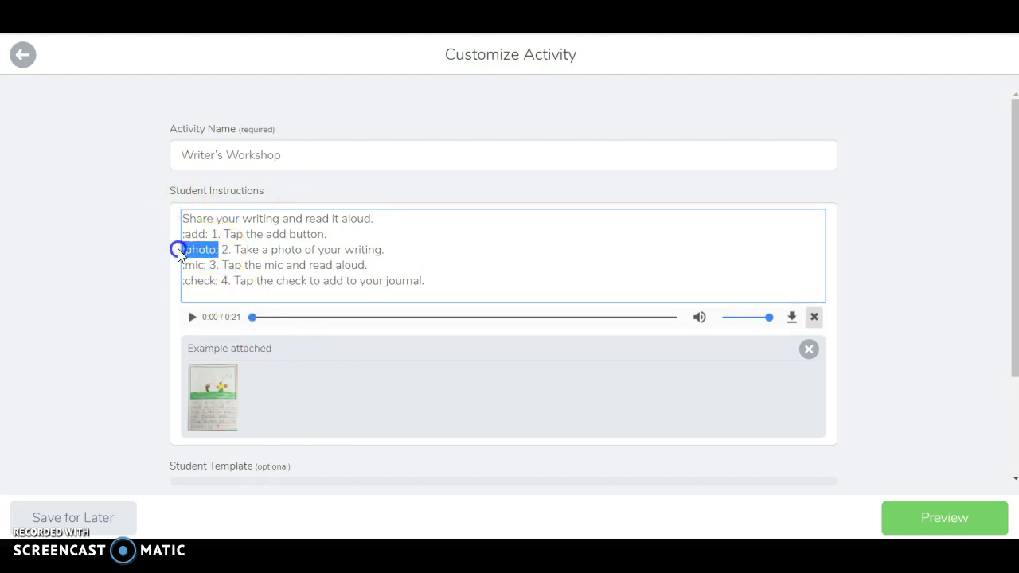
{"action": "left_click_drag", "start_coordinate": [178, 251], "coordinate": [176, 250]}
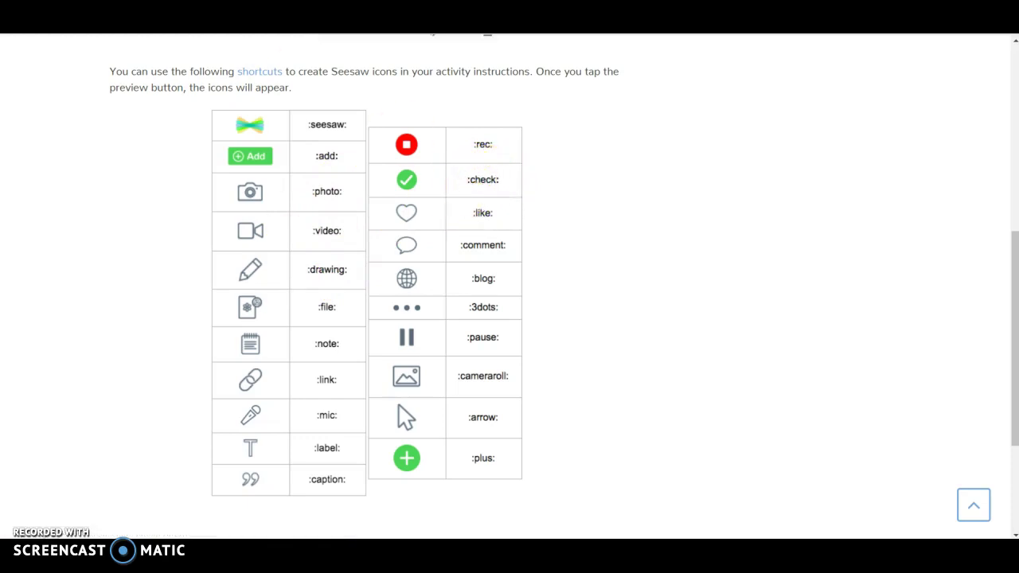
{"action": "key", "text": "ctrl+Tab"}
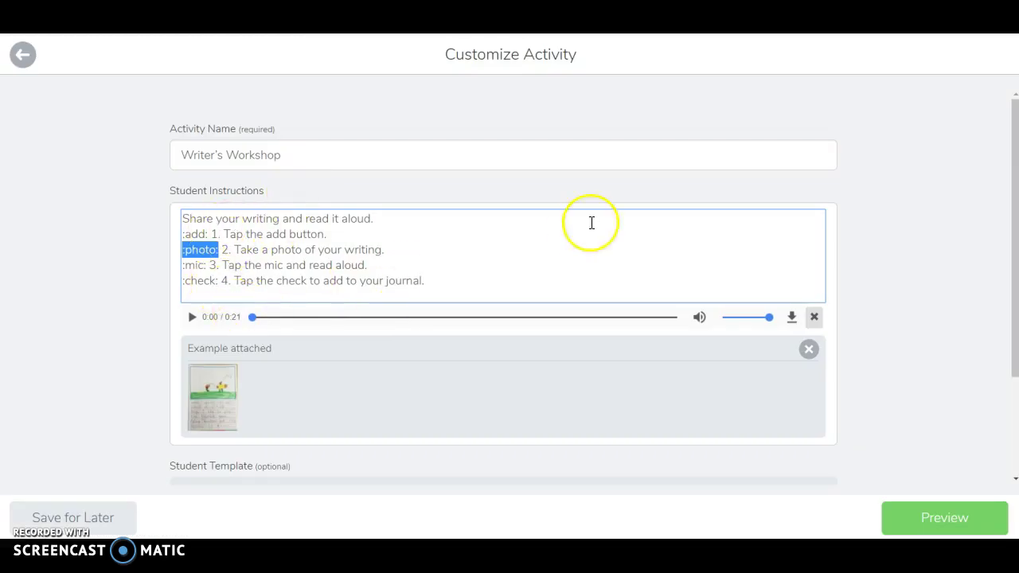
Delete the 0:21 voice recording from the Writer's Workshop instructions
{"action": "left_click", "coordinate": [479, 242]}
{"action": "left_click", "coordinate": [194, 315]}
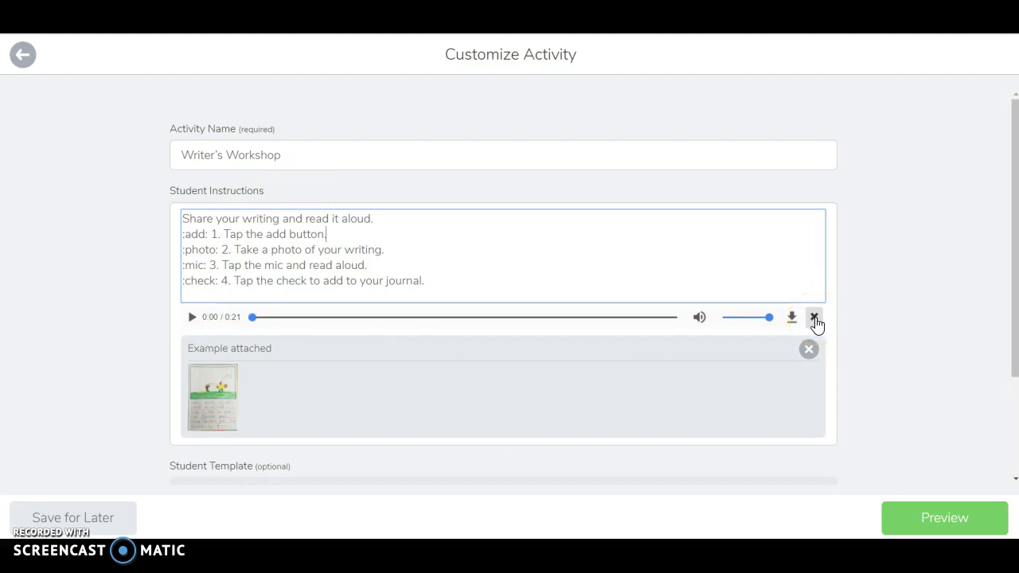
{"action": "left_click", "coordinate": [814, 319]}
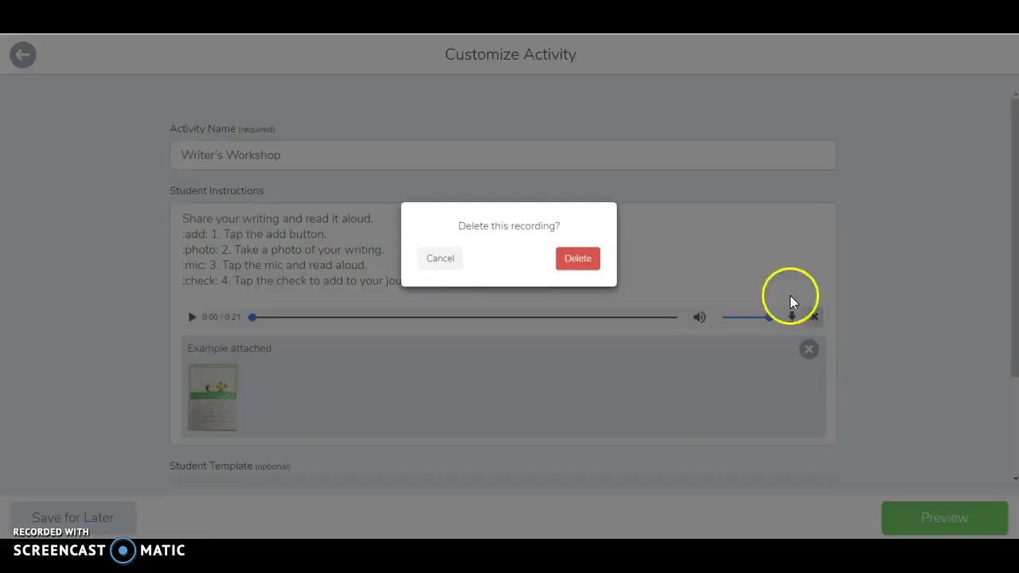
{"action": "left_click", "coordinate": [579, 268]}
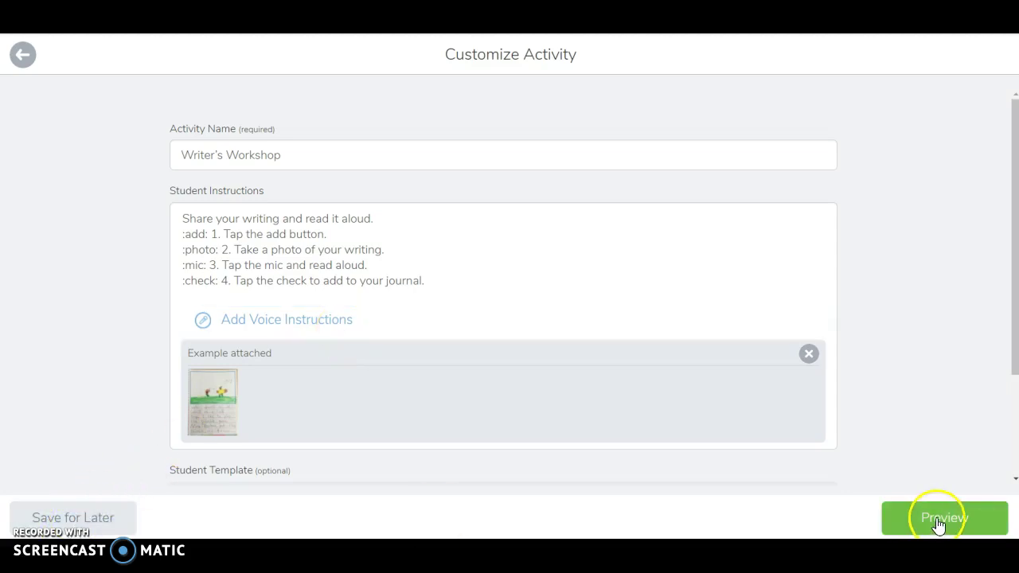
Save Writer's Workshop for later and open the student sign-in page at the Student Code field
{"action": "left_click", "coordinate": [91, 518]}
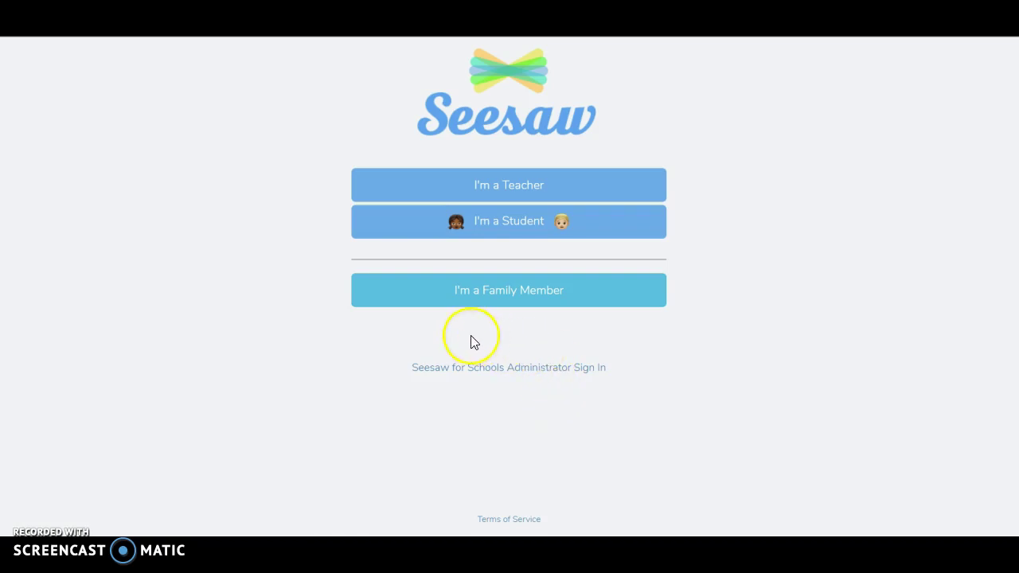
{"action": "left_click", "coordinate": [504, 230]}
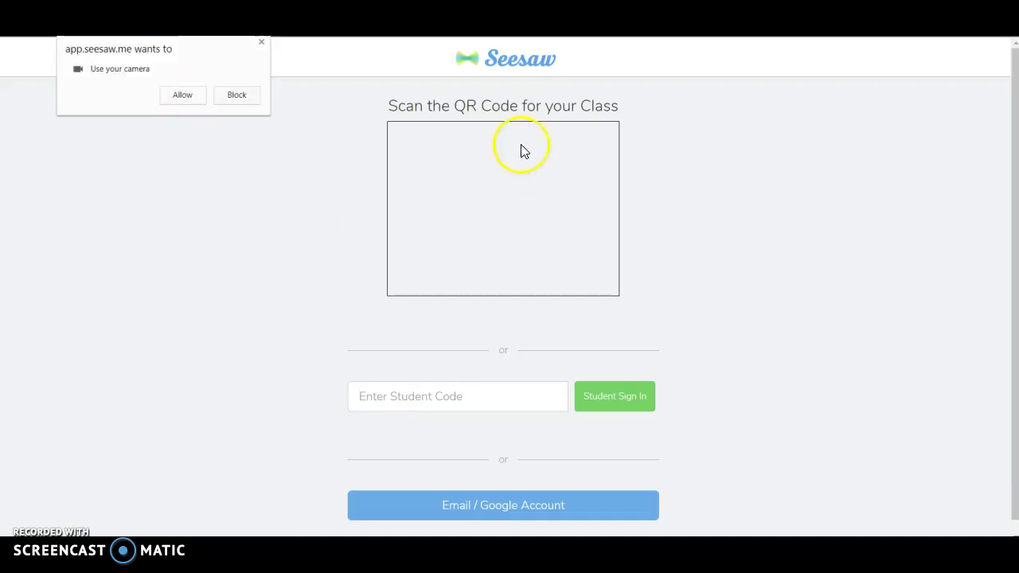
{"action": "left_click", "coordinate": [407, 392]}
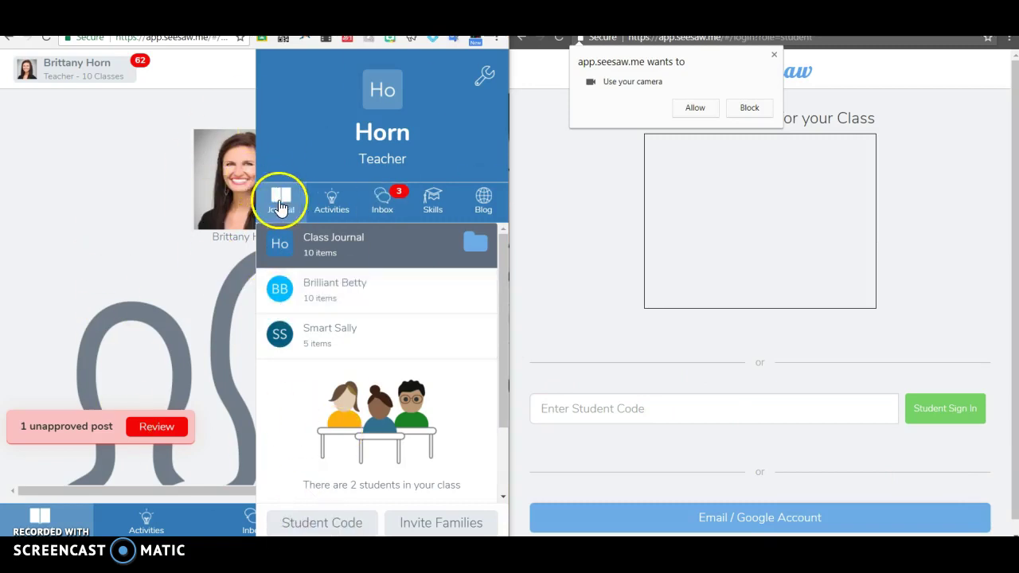
Sign in as a student using the class's text code, blocking camera access
{"action": "left_click", "coordinate": [318, 525]}
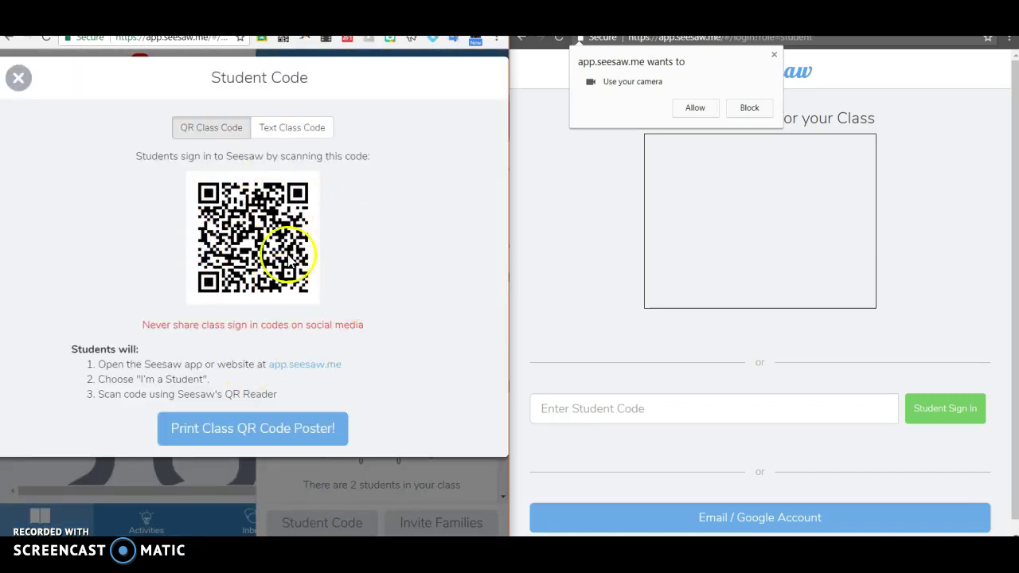
{"action": "left_click", "coordinate": [300, 131]}
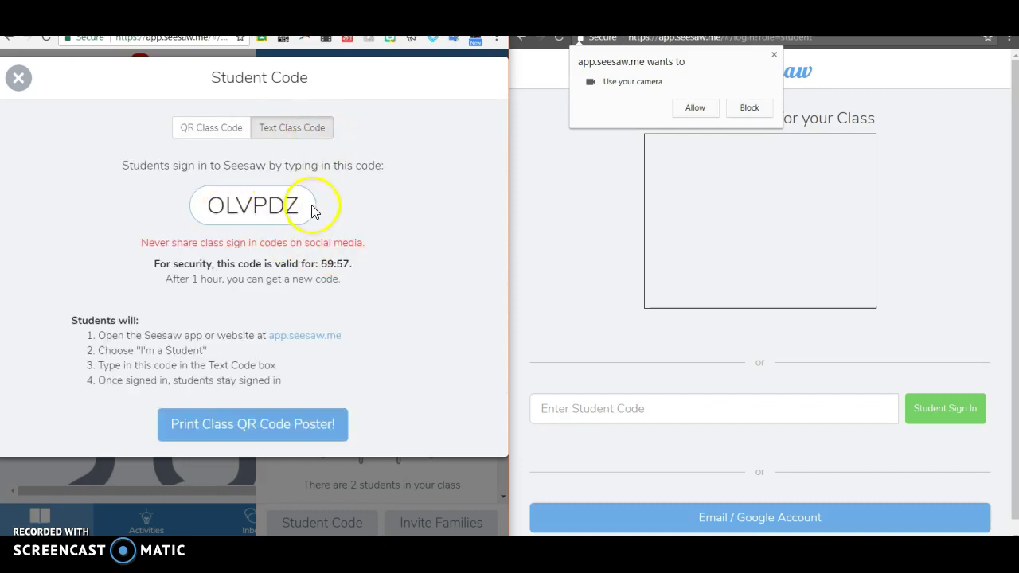
{"action": "left_click_drag", "start_coordinate": [296, 209], "coordinate": [214, 206]}
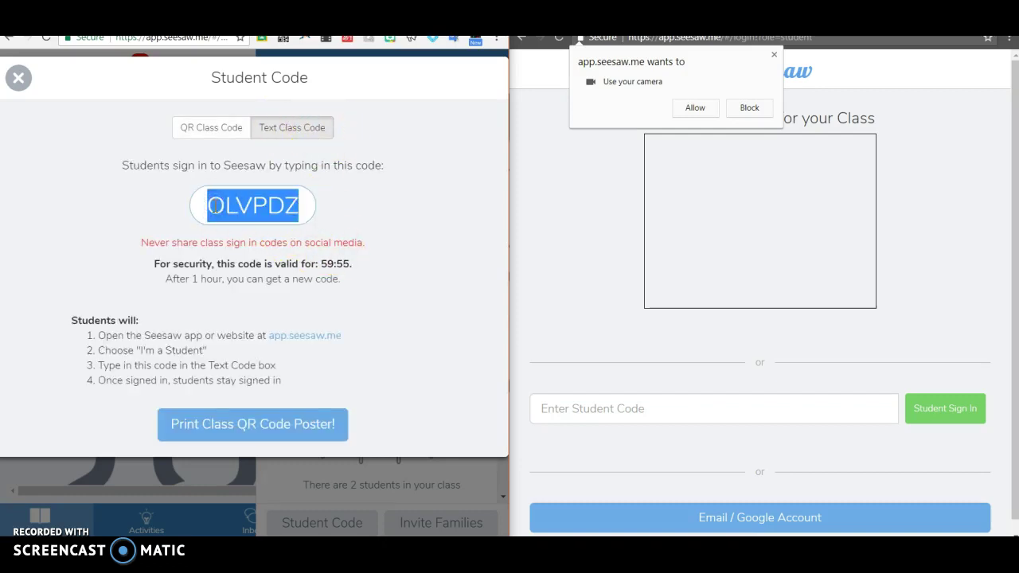
{"action": "left_click", "coordinate": [587, 410]}
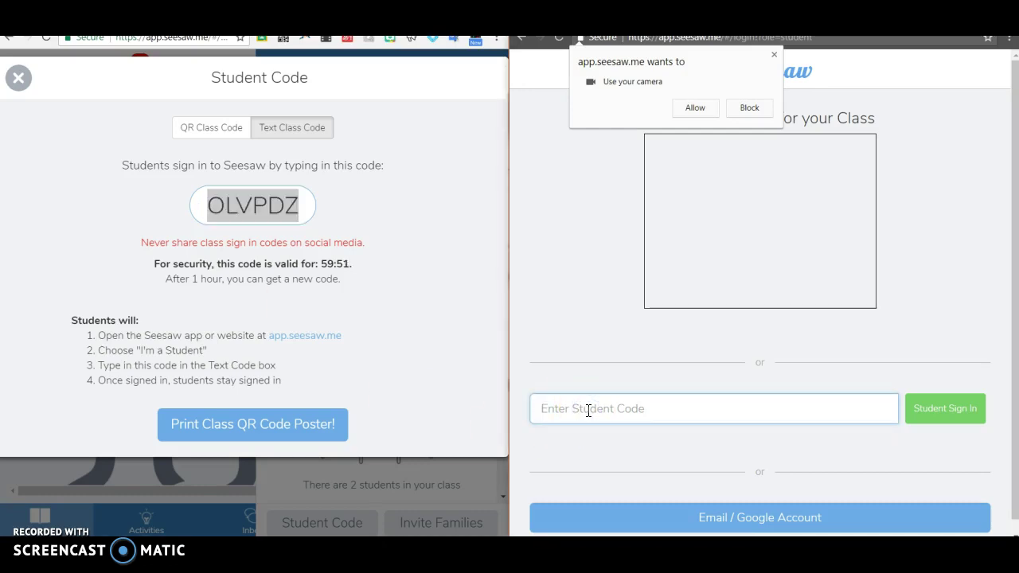
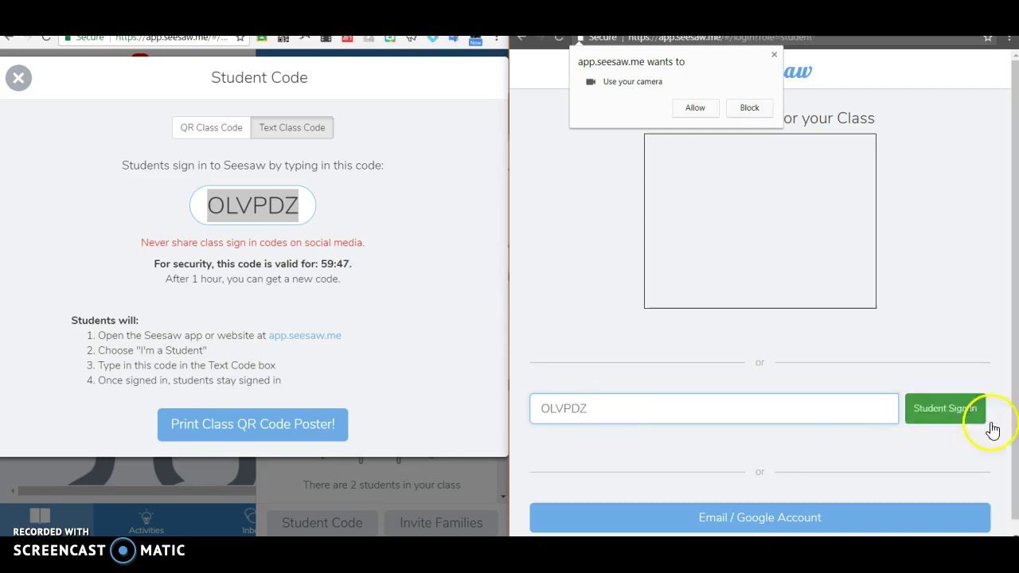
{"action": "left_click", "coordinate": [952, 415]}
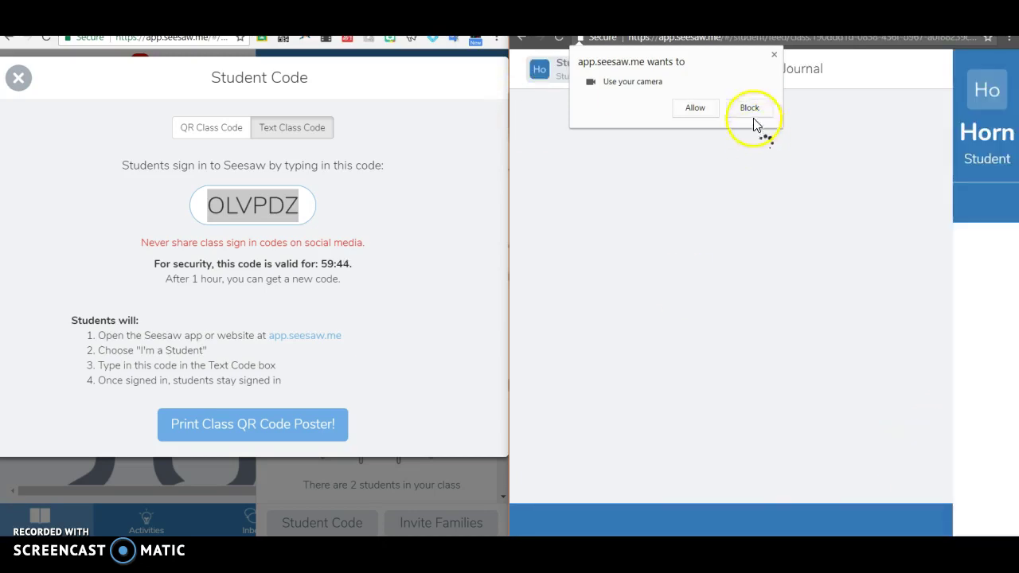
{"action": "left_click", "coordinate": [773, 55]}
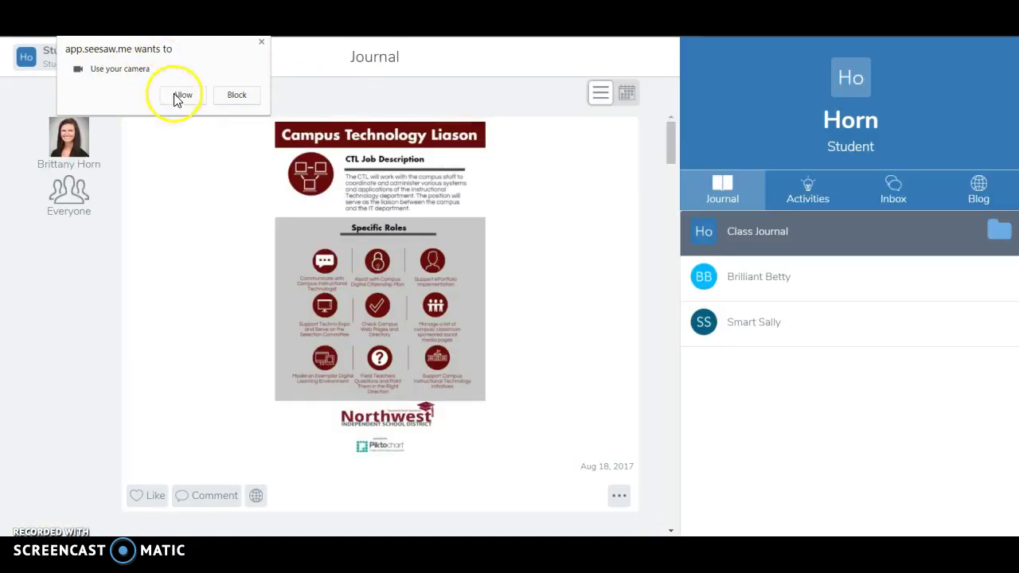
Allow camera access and show the student's Activities with the Math Work assignment
{"action": "left_click", "coordinate": [696, 108]}
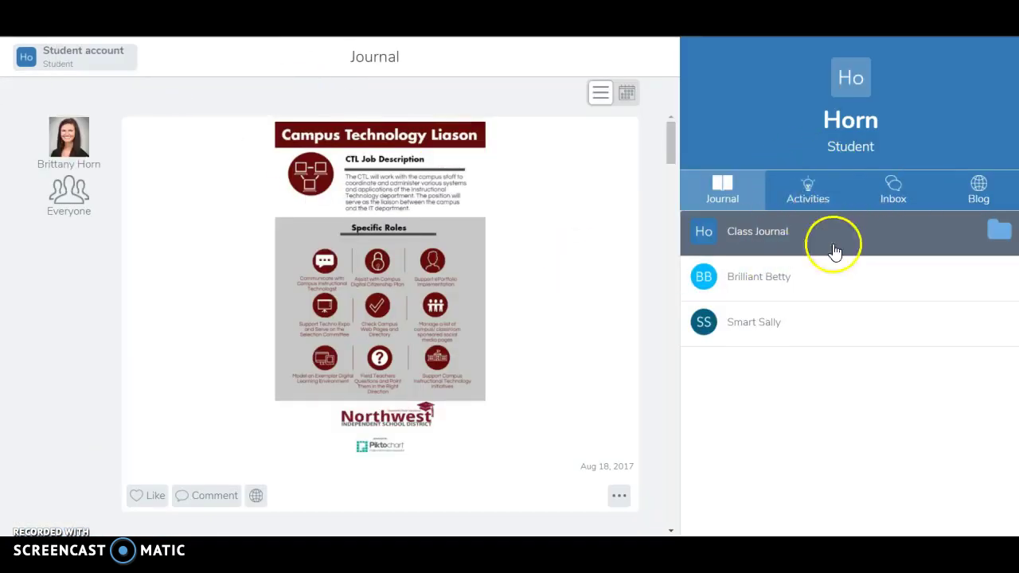
{"action": "left_click", "coordinate": [816, 205]}
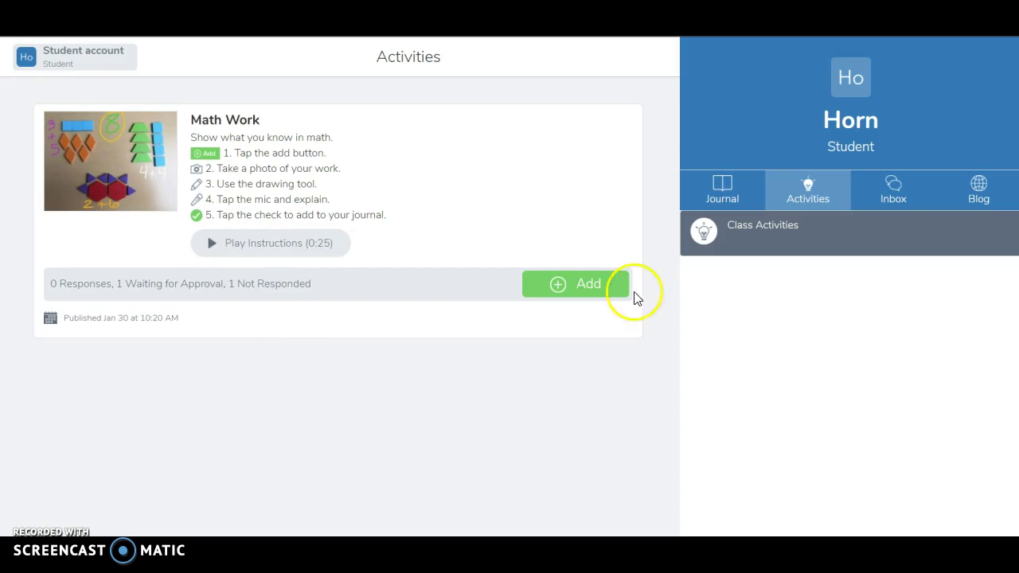
Add a drawing response to Math Work and play its instructions up to 0:10
{"action": "left_click", "coordinate": [578, 294]}
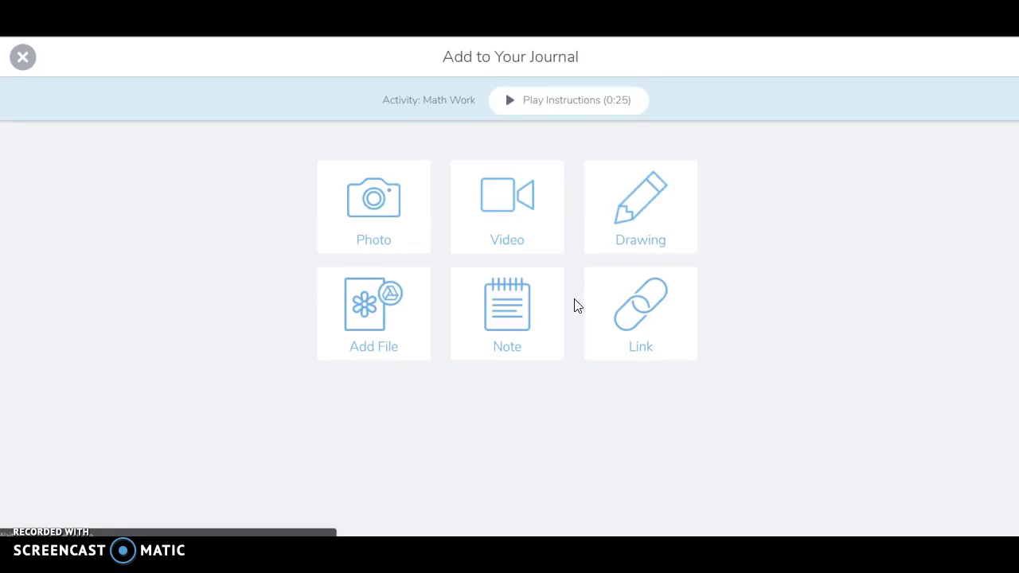
{"action": "left_click", "coordinate": [663, 214]}
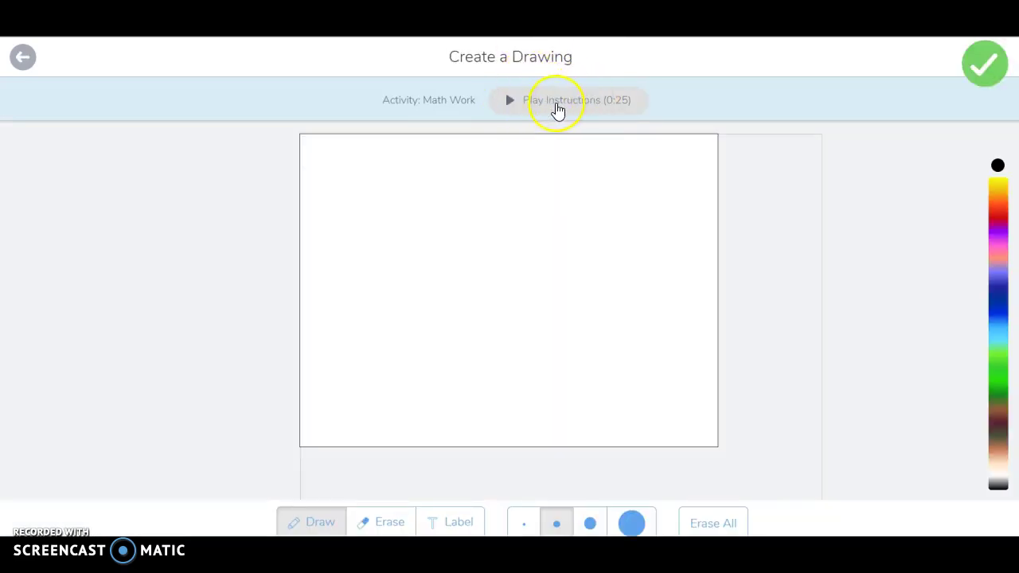
{"action": "left_click", "coordinate": [558, 107]}
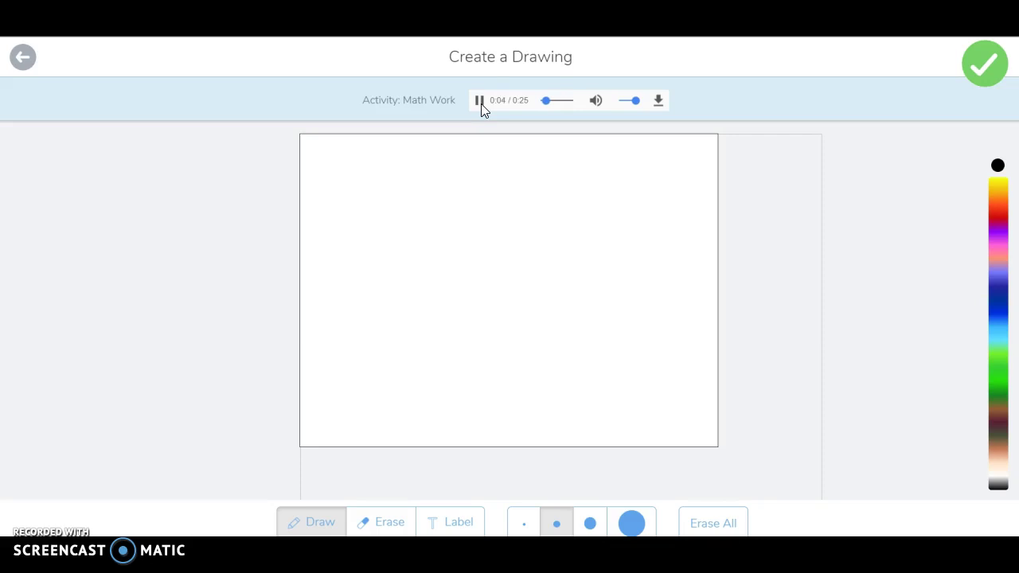
{"action": "left_click", "coordinate": [480, 105]}
{"action": "left_click", "coordinate": [481, 102]}
Handwrite 2+2=4 on the blank canvas with the pen
{"action": "left_click", "coordinate": [352, 241]}
{"action": "left_click_drag", "start_coordinate": [352, 241], "coordinate": [403, 278]}
{"action": "left_click_drag", "start_coordinate": [437, 215], "coordinate": [450, 259]}
{"action": "mouse_move", "coordinate": [424, 261]}
{"action": "left_mouse_down"}
{"action": "mouse_move", "coordinate": [453, 250]}
{"action": "mouse_move", "coordinate": [553, 254]}
{"action": "left_mouse_up"}
{"action": "left_click_drag", "start_coordinate": [563, 216], "coordinate": [598, 196]}
{"action": "mouse_move", "coordinate": [582, 242]}
{"action": "left_mouse_down"}
{"action": "mouse_move", "coordinate": [573, 246]}
{"action": "mouse_move", "coordinate": [609, 234]}
{"action": "left_mouse_up"}
{"action": "mouse_move", "coordinate": [637, 172]}
{"action": "left_mouse_down"}
{"action": "mouse_move", "coordinate": [662, 202]}
{"action": "mouse_move", "coordinate": [646, 252]}
{"action": "left_mouse_up"}
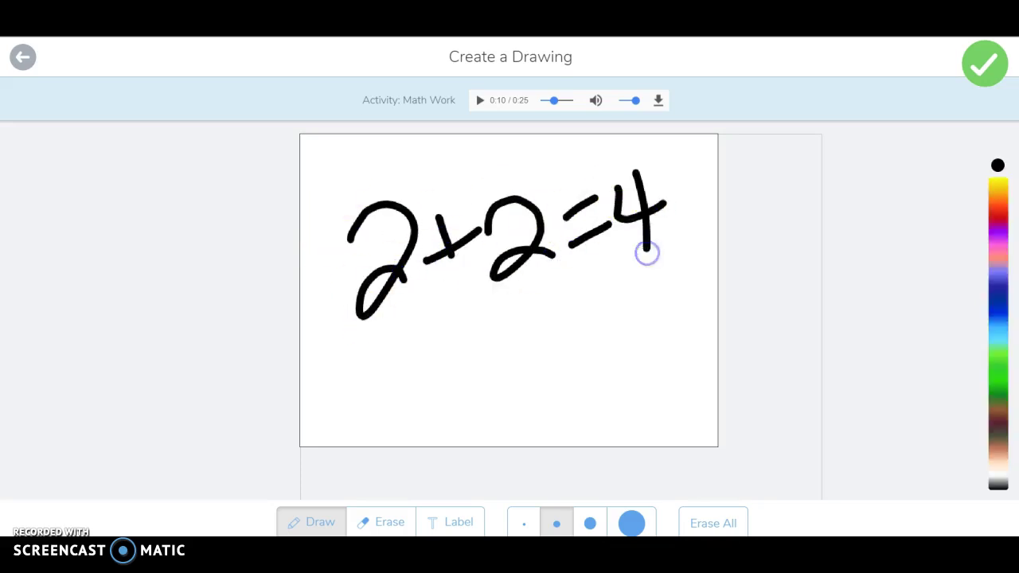
Skip the explanation and submit the 2+2=4 drawing as the first student's response
{"action": "left_click", "coordinate": [990, 75]}
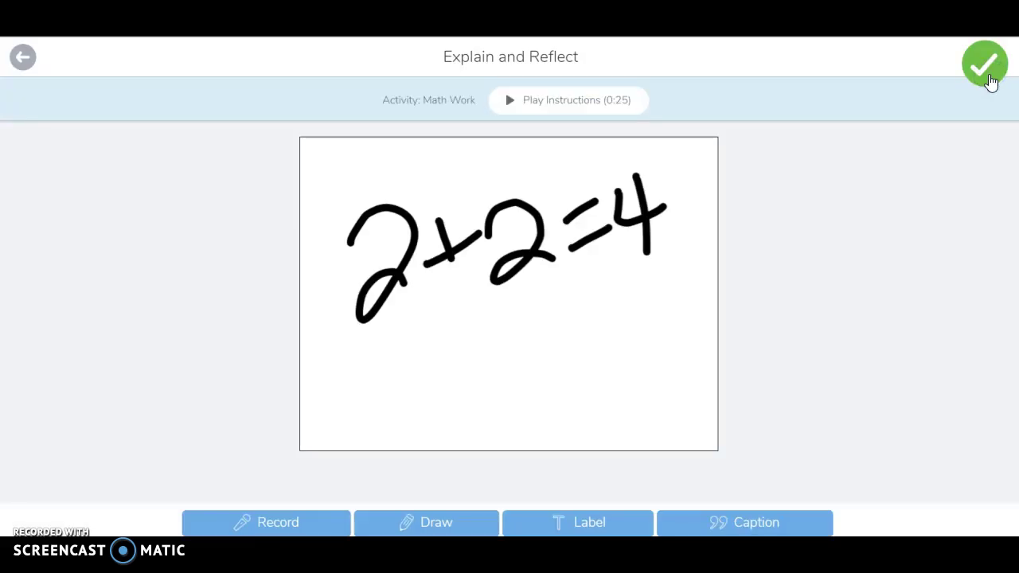
{"action": "left_click", "coordinate": [278, 523]}
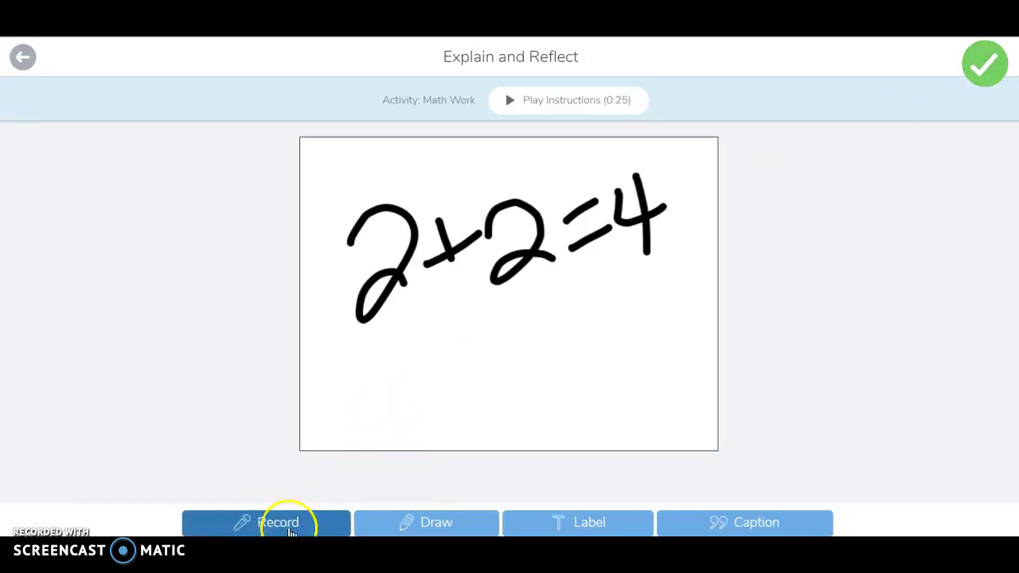
{"action": "left_click", "coordinate": [570, 524]}
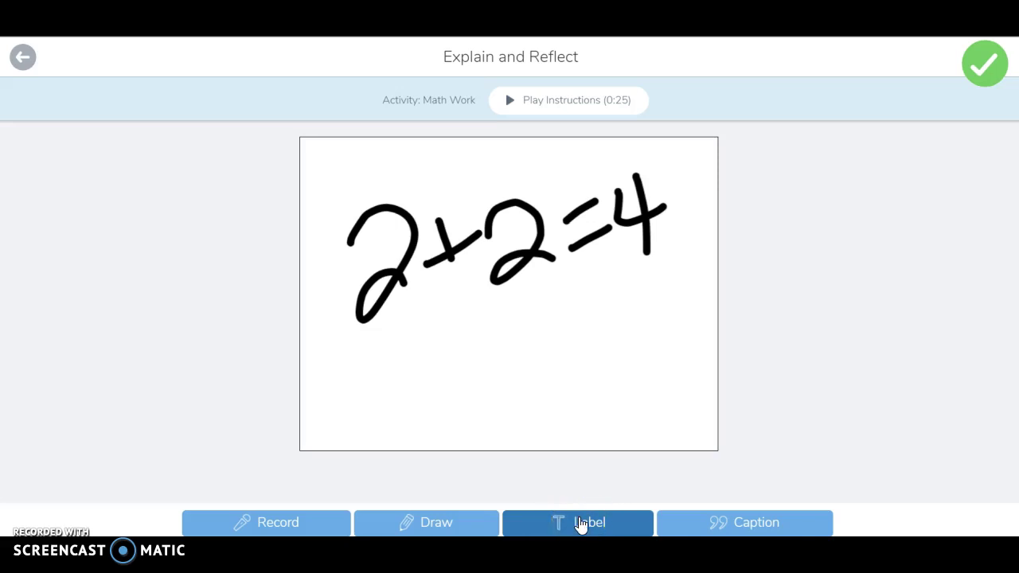
{"action": "left_click", "coordinate": [814, 351]}
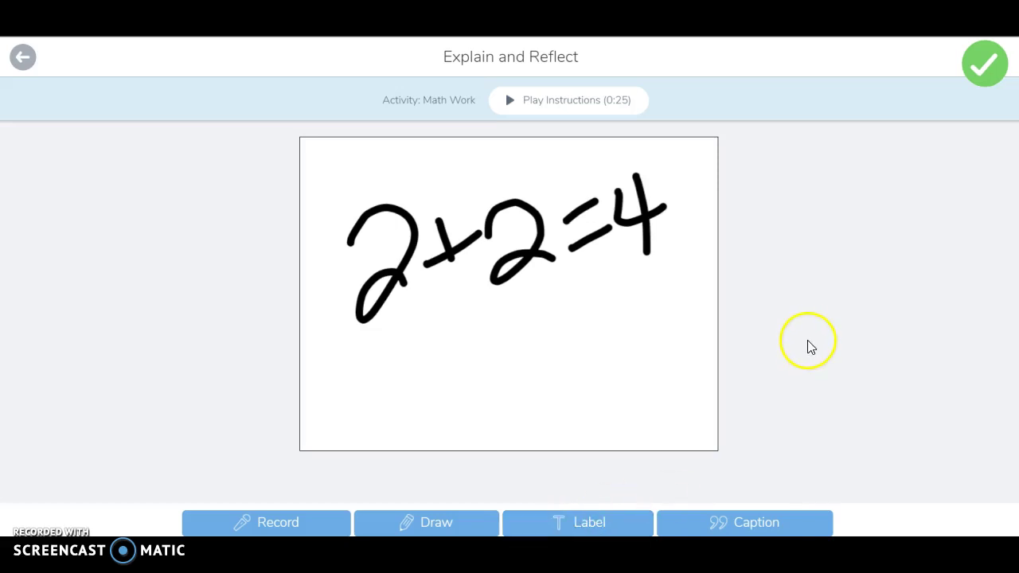
{"action": "left_click", "coordinate": [980, 72]}
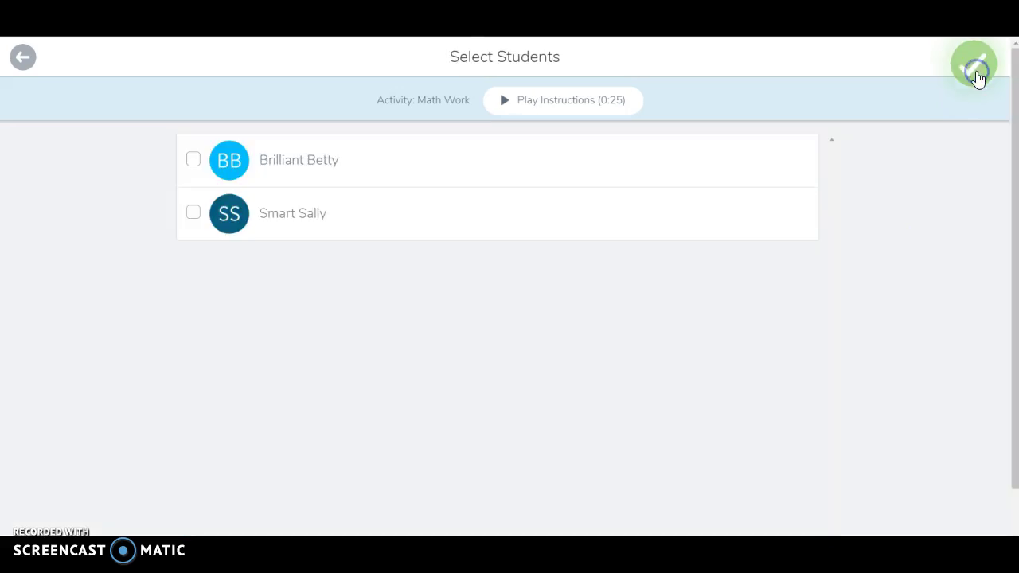
{"action": "left_click", "coordinate": [270, 168]}
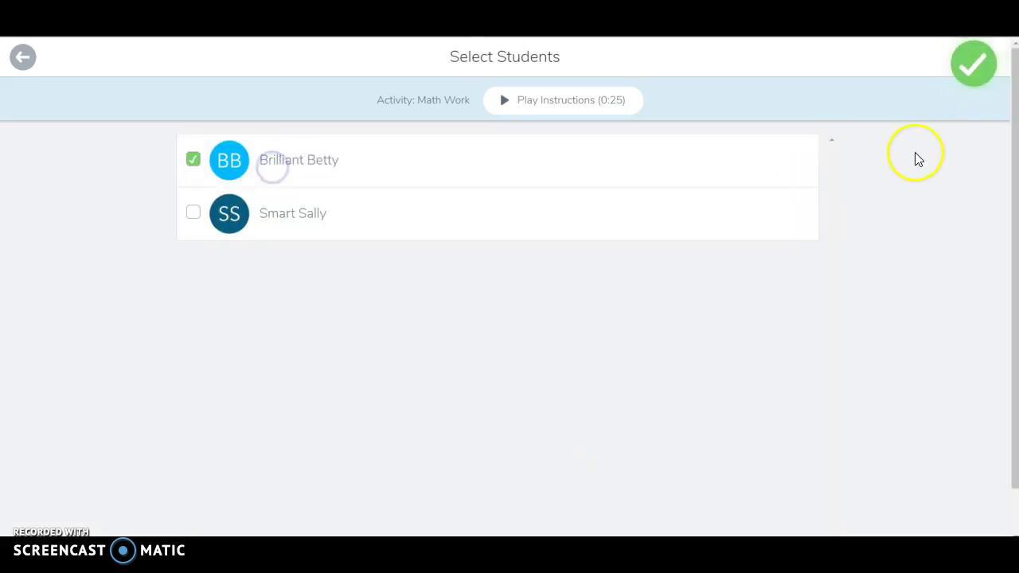
{"action": "left_click", "coordinate": [985, 64]}
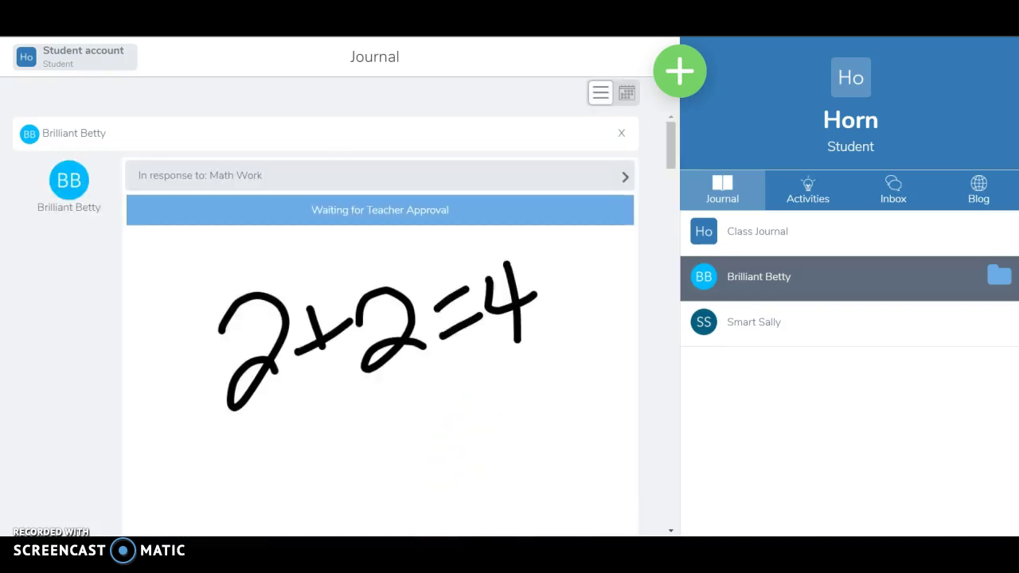
In the teacher window, close the sign-in code and open the Math Work responses
{"action": "mouse_move", "coordinate": [406, 535]}
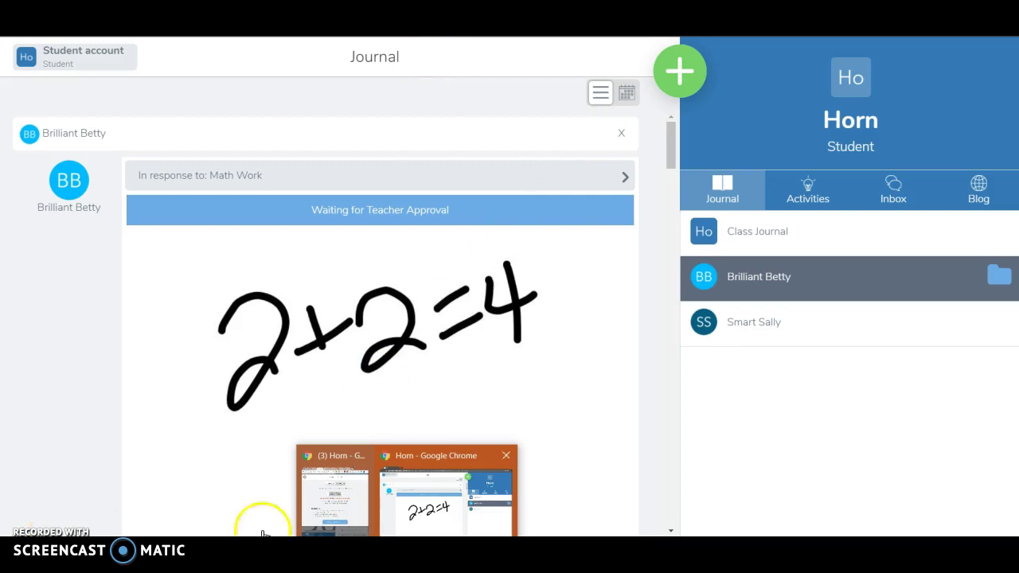
{"action": "left_click", "coordinate": [338, 484]}
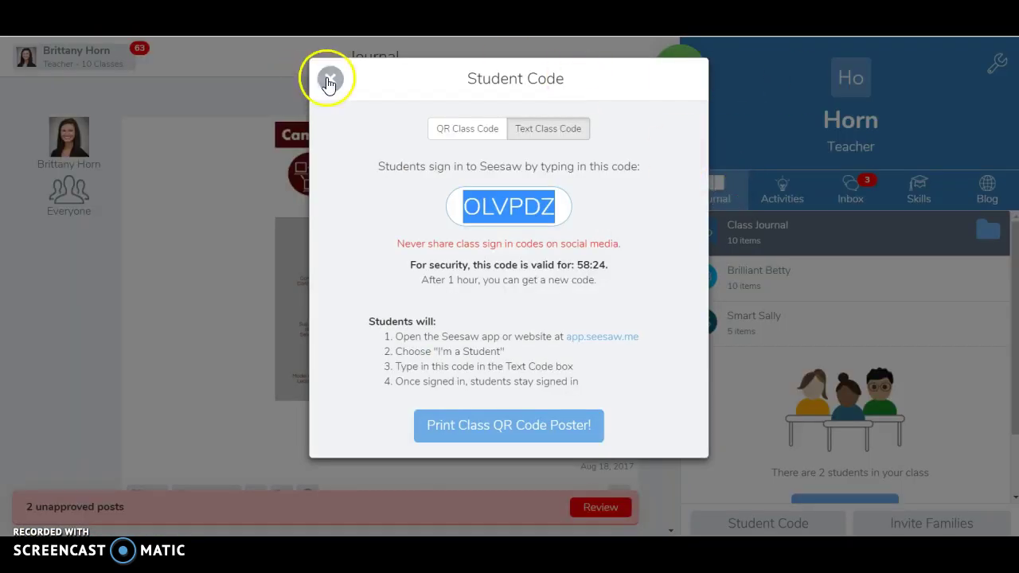
{"action": "left_click", "coordinate": [331, 80]}
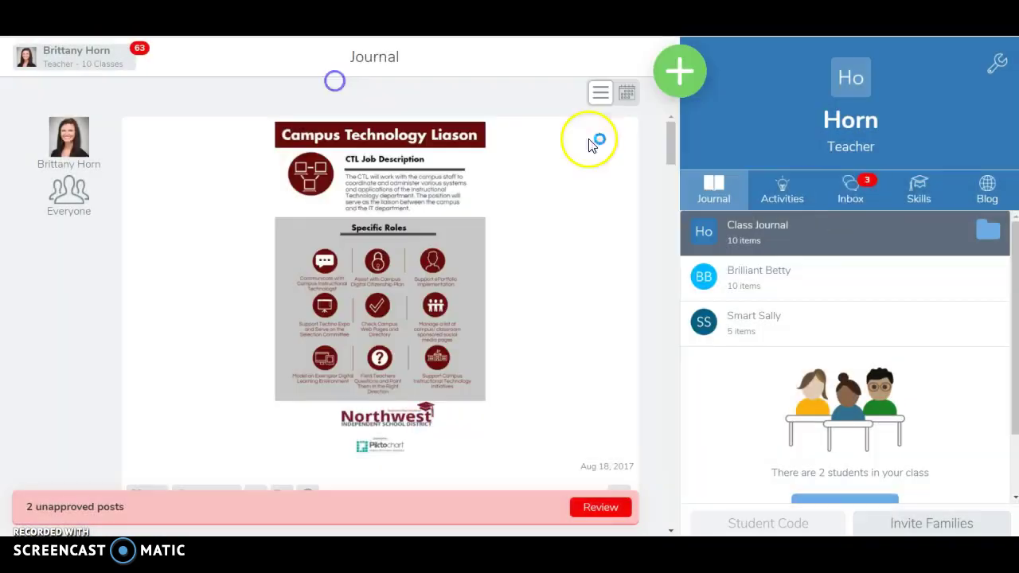
{"action": "left_click", "coordinate": [771, 196]}
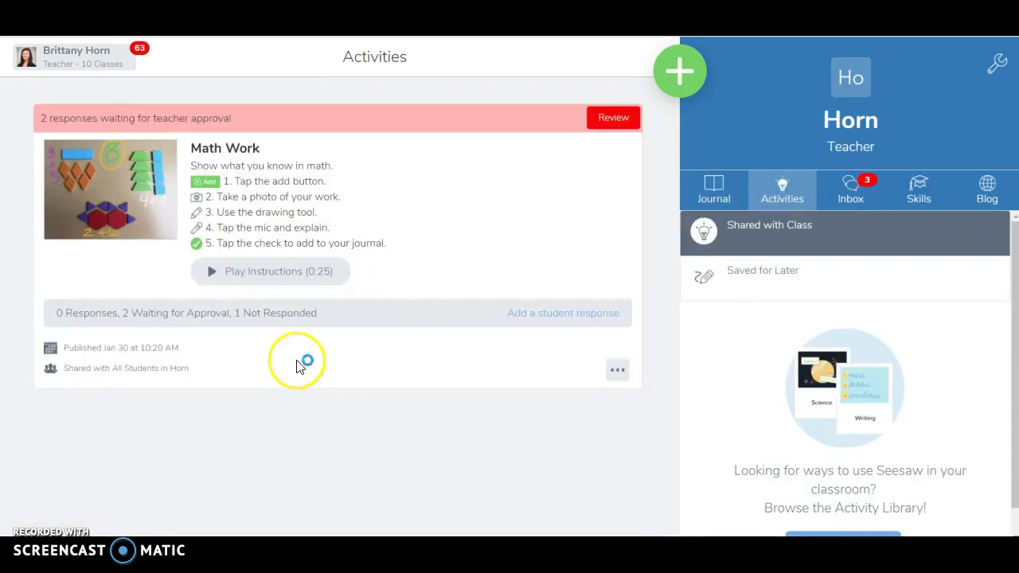
{"action": "left_click", "coordinate": [149, 316]}
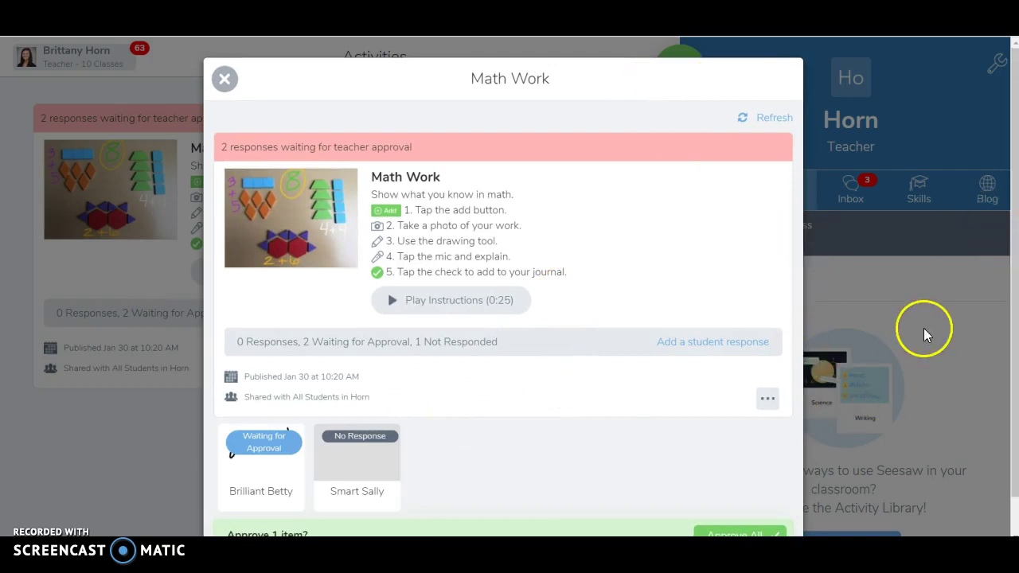
Approve the student's pending 2+2=4 drawing in the Math Work responses
{"action": "scroll", "coordinate": [926, 335], "scroll_direction": "down", "scroll_amount": 1}
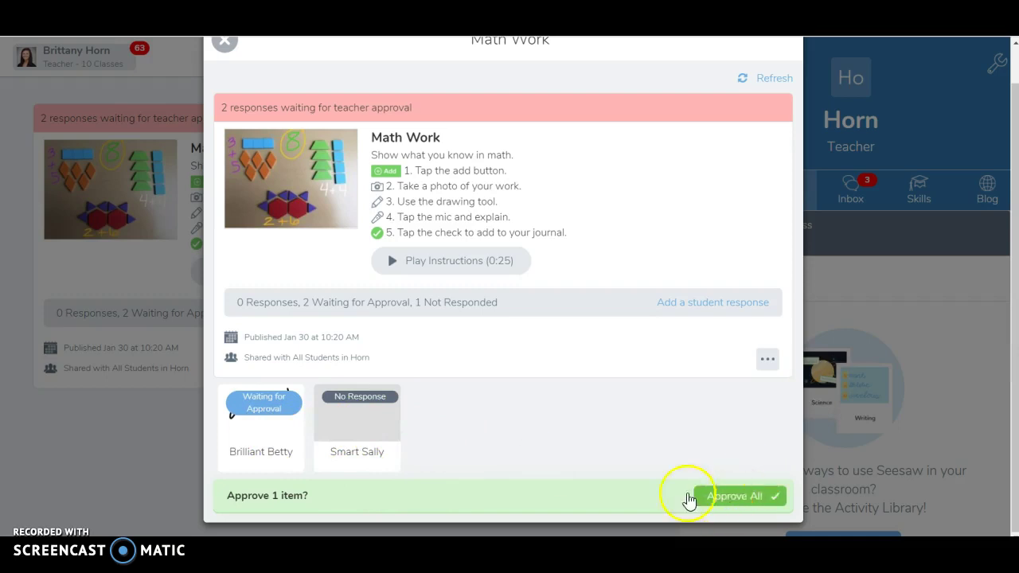
{"action": "scroll", "coordinate": [275, 400], "scroll_direction": "up", "scroll_amount": 1}
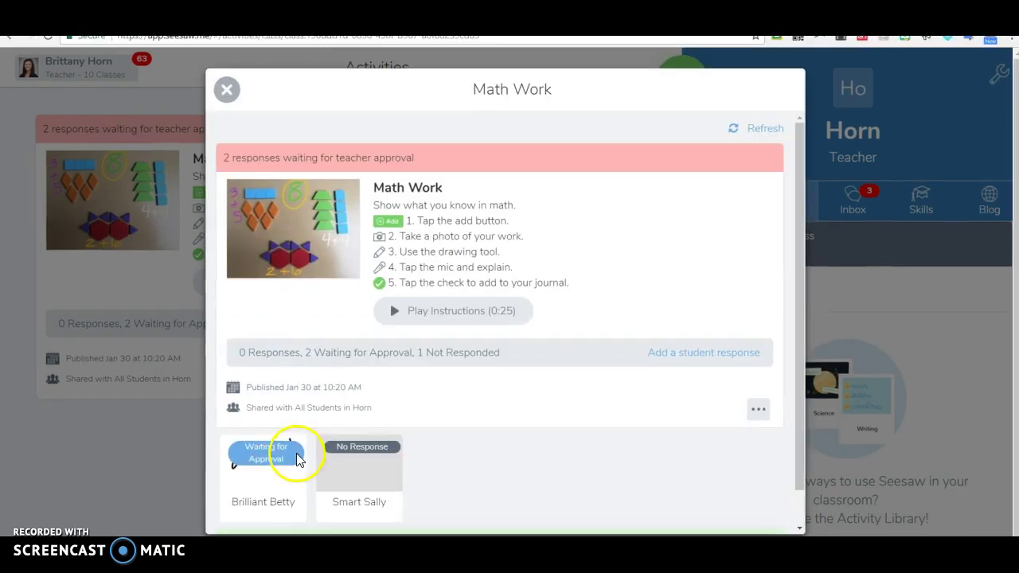
{"action": "left_click", "coordinate": [255, 440]}
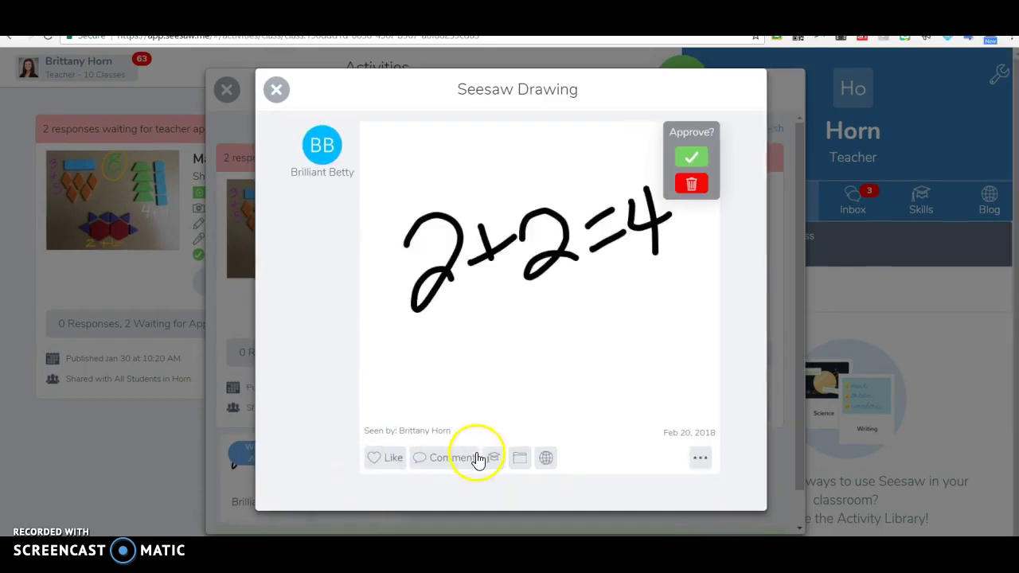
{"action": "left_click", "coordinate": [687, 151]}
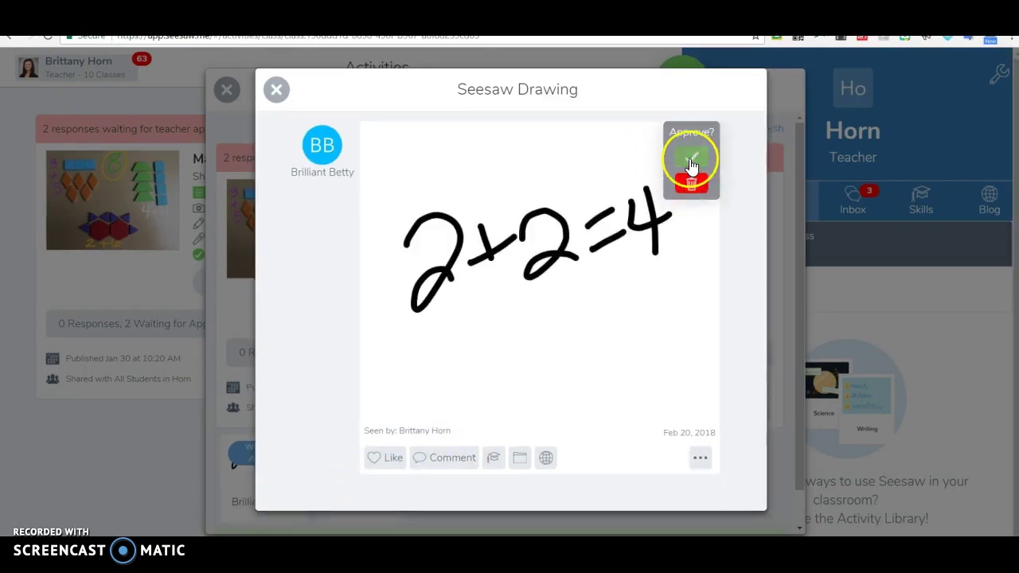
{"action": "left_click", "coordinate": [689, 157]}
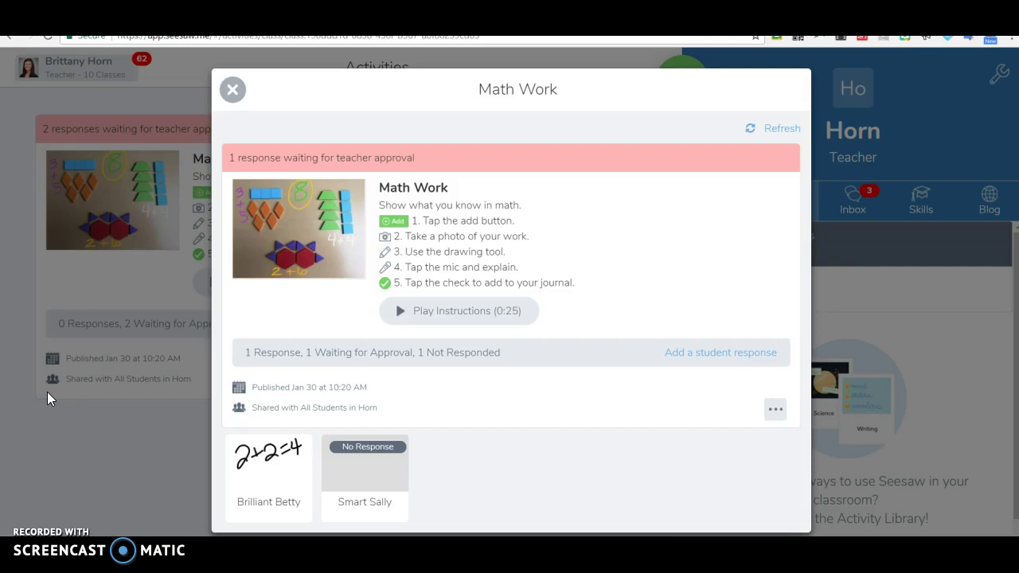
{"action": "left_click", "coordinate": [28, 526]}
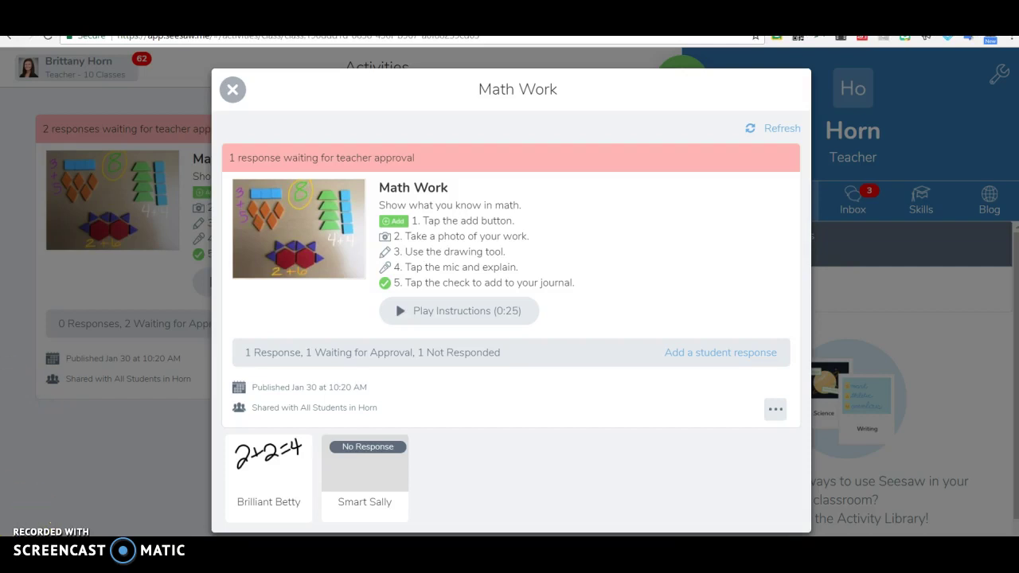